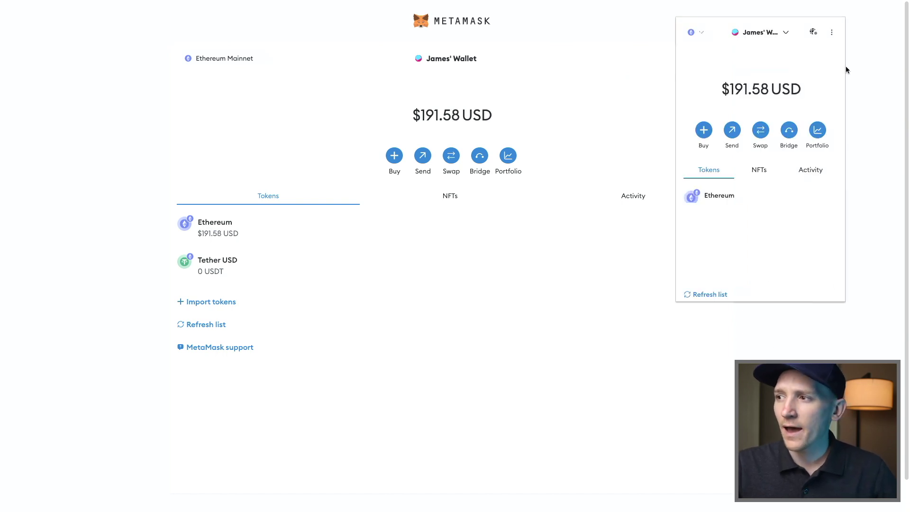
- Bring up the account options menu to expand the wallet to full-page view
left_click(832, 34)
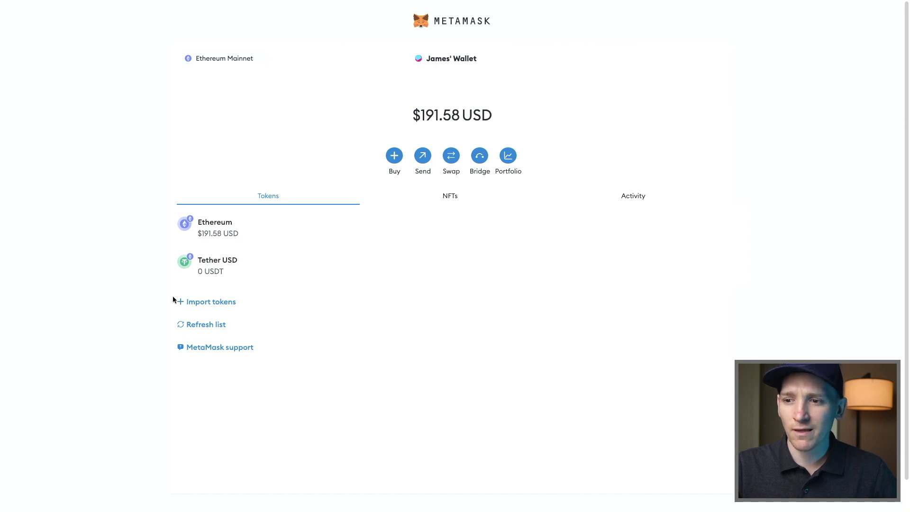
- Search the Import tokens dialog for usdc and select USD Coin (USDC), proceeding to confirmation
left_click(214, 304)
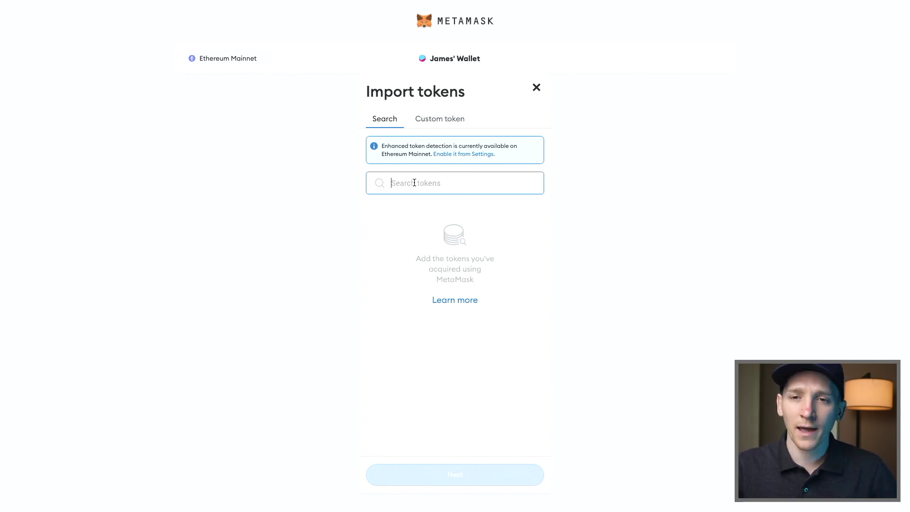
type("uni")
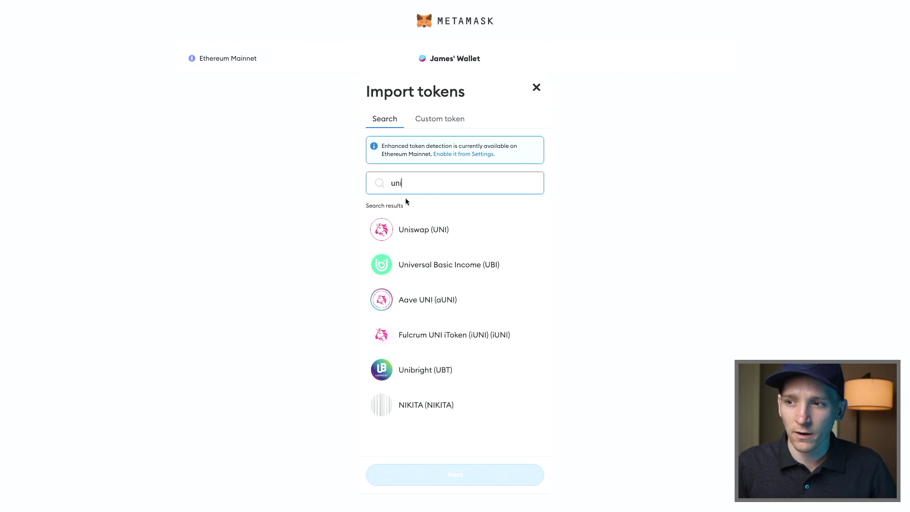
key("BackSpace")
key("BackSpace")
key("BackSpace")
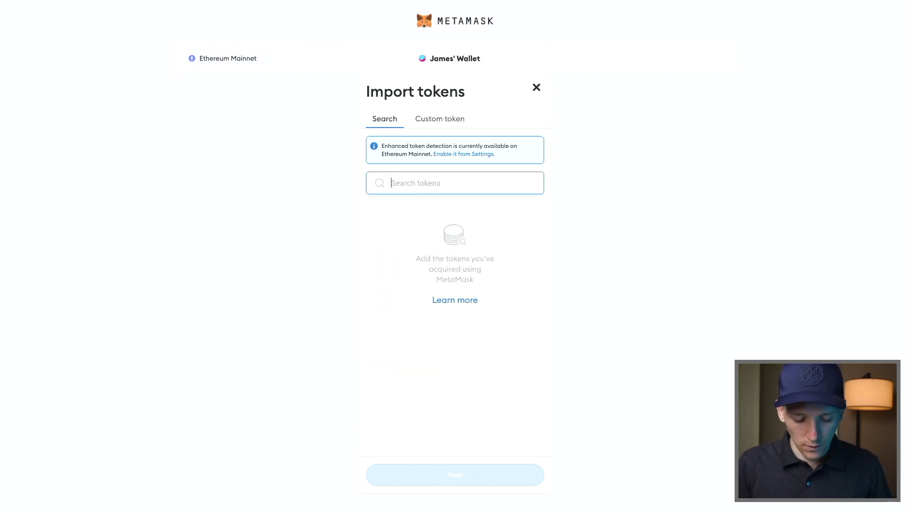
type("usdt")
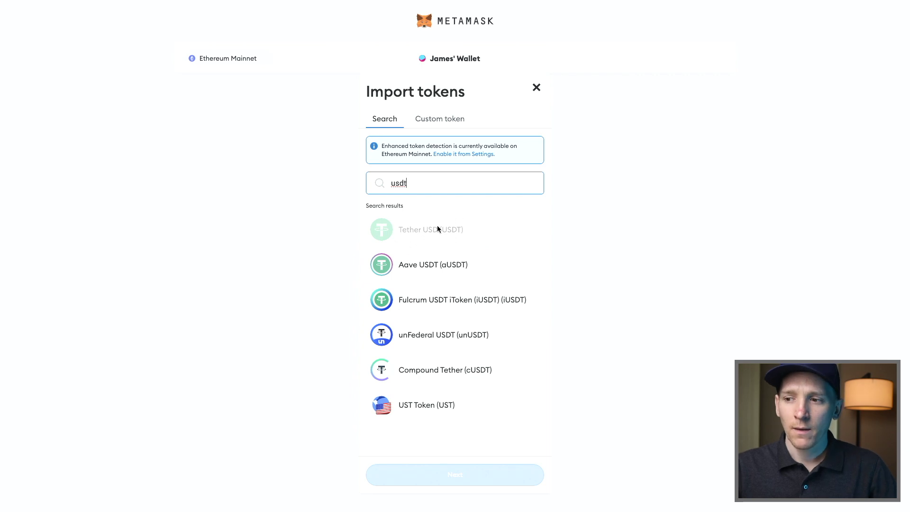
key("BackSpace")
type("c")
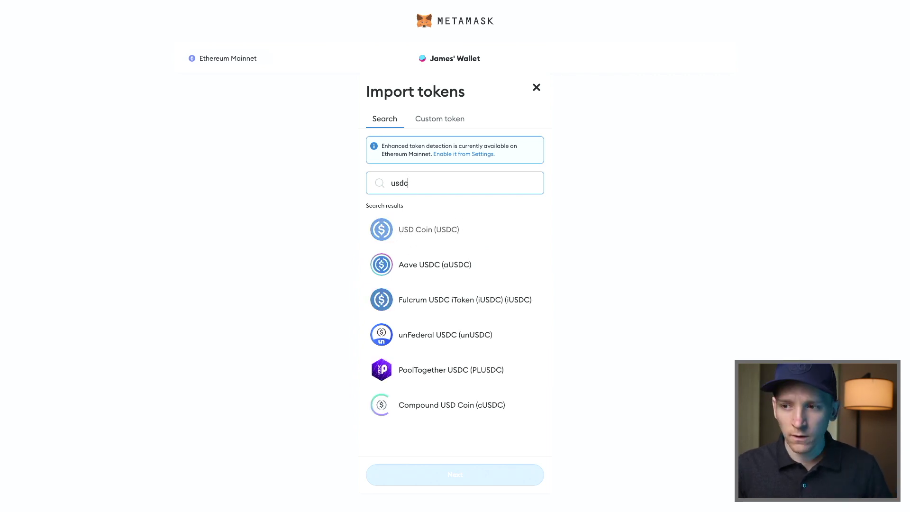
left_click(419, 231)
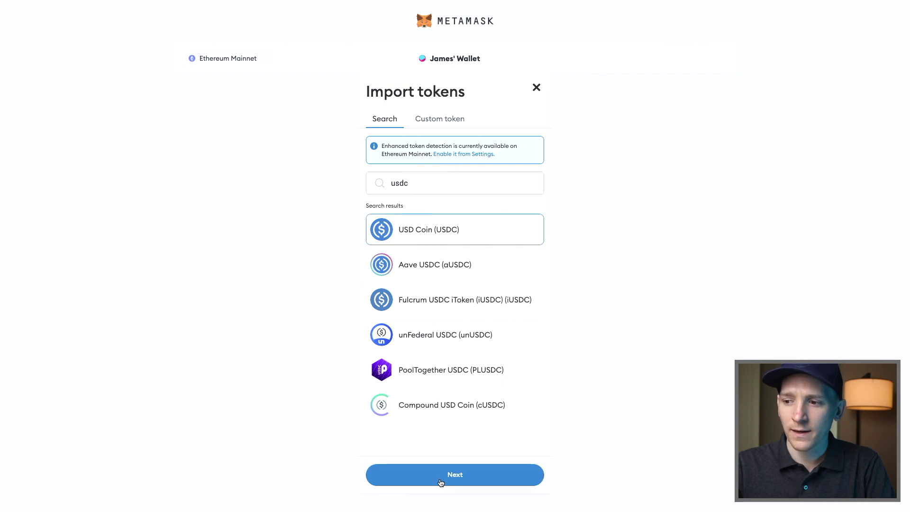
left_click(440, 481)
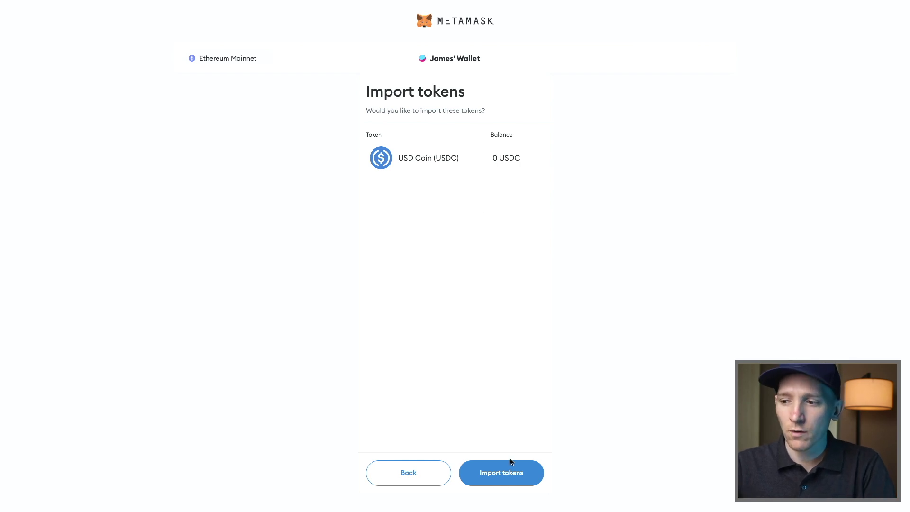
- Confirm the USD Coin import, return to the token list, and begin importing another token
left_click(507, 479)
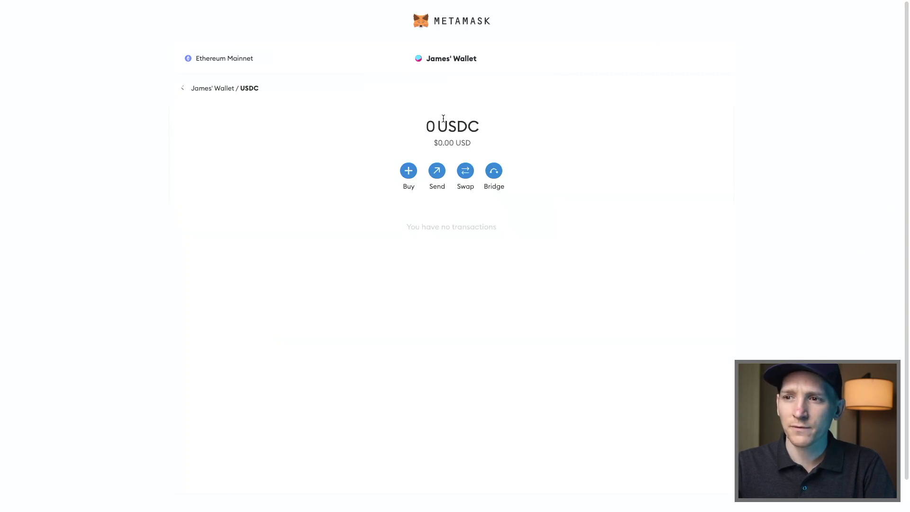
left_click(201, 88)
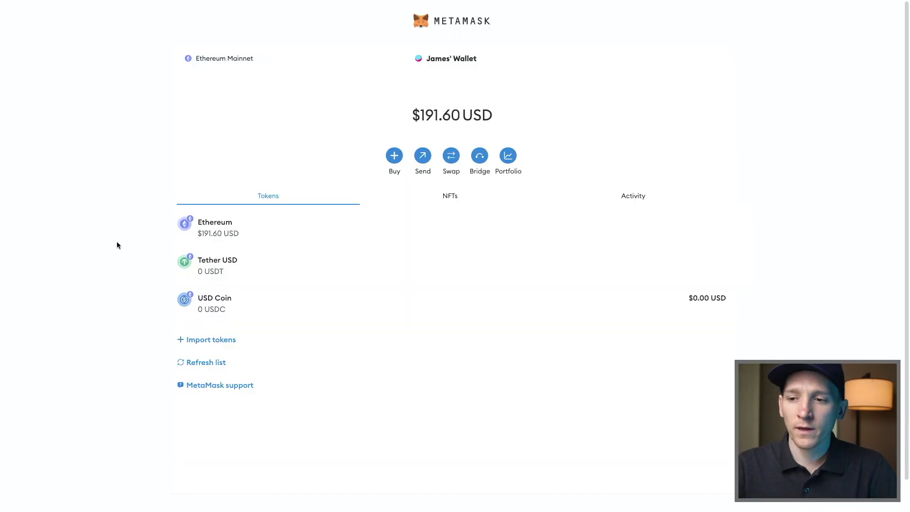
left_click(207, 341)
- Switch to the Custom token form, then go to Polygon's coin page from CoinGecko's market-cap list
left_click(441, 122)
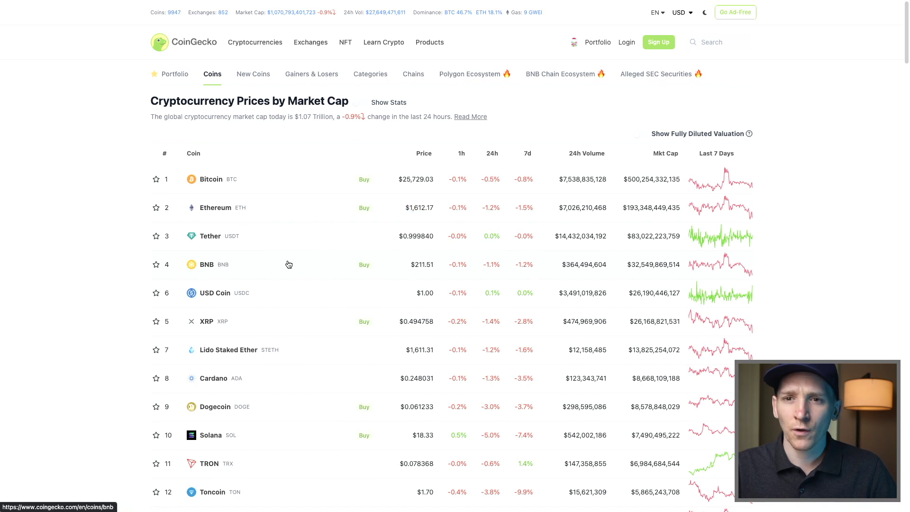
scroll(281, 257, "down", 2)
scroll(275, 254, "down", 1)
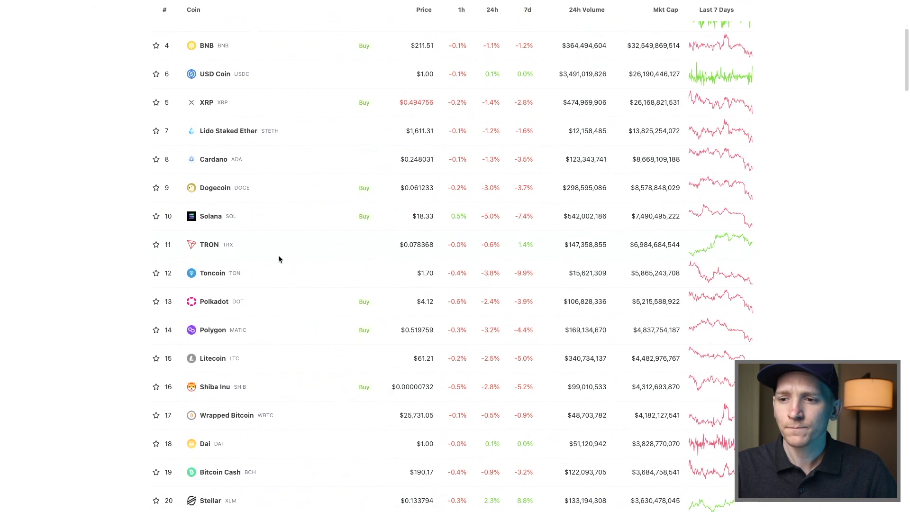
scroll(278, 256, "down", 1)
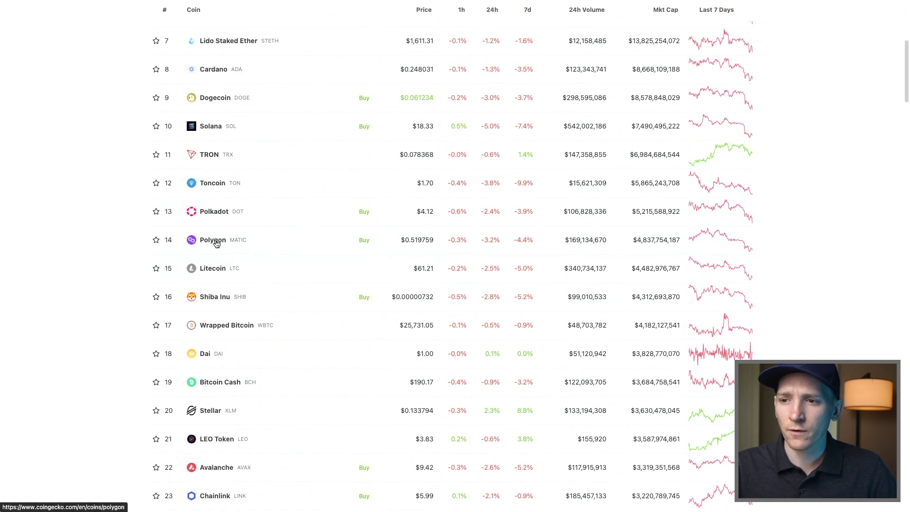
left_click(221, 243)
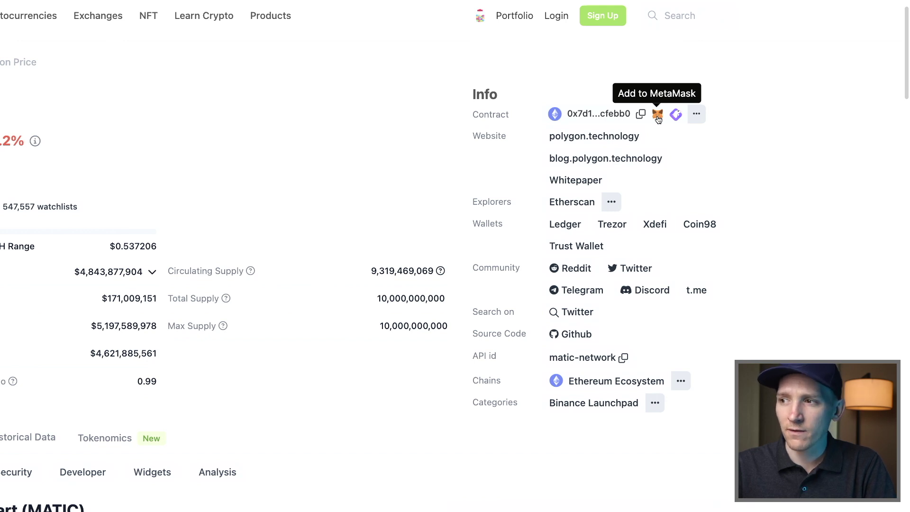
- Decline the MetaMask offer to add MATIC, then list Polygon's contract addresses on other chains
left_click(658, 115)
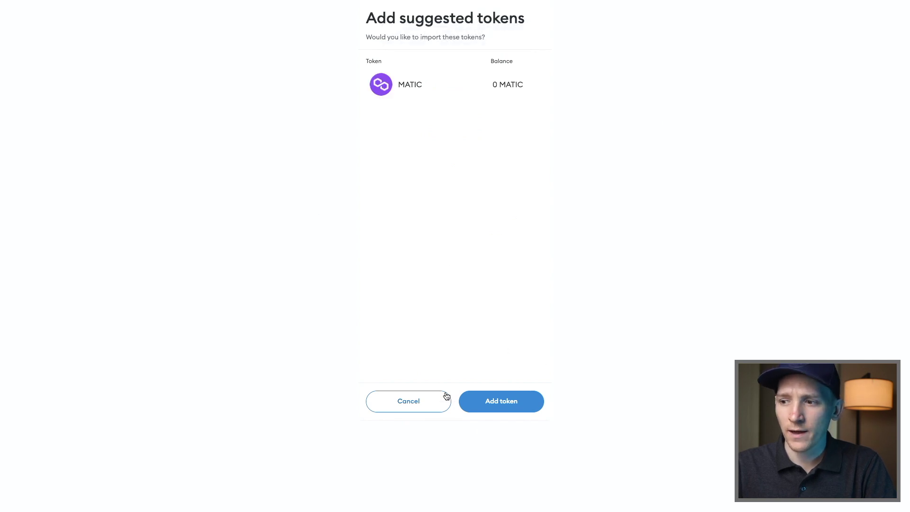
left_click(404, 404)
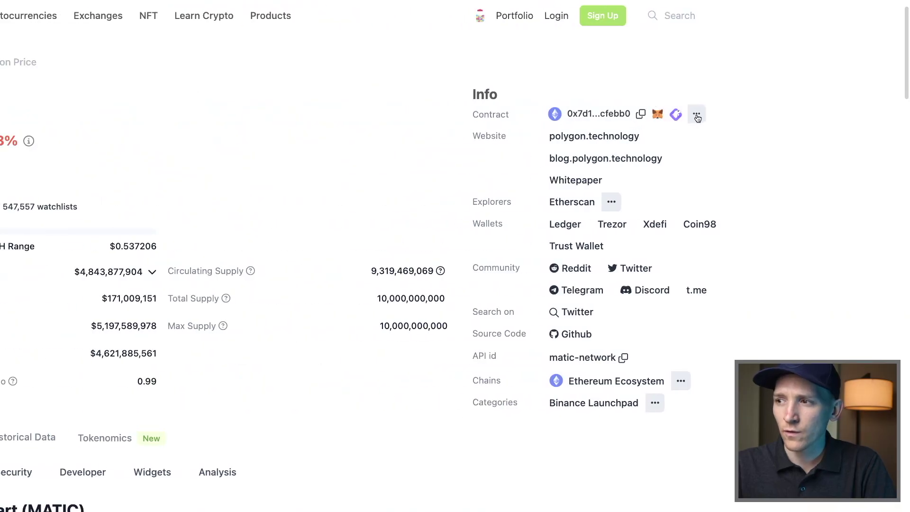
left_click(696, 116)
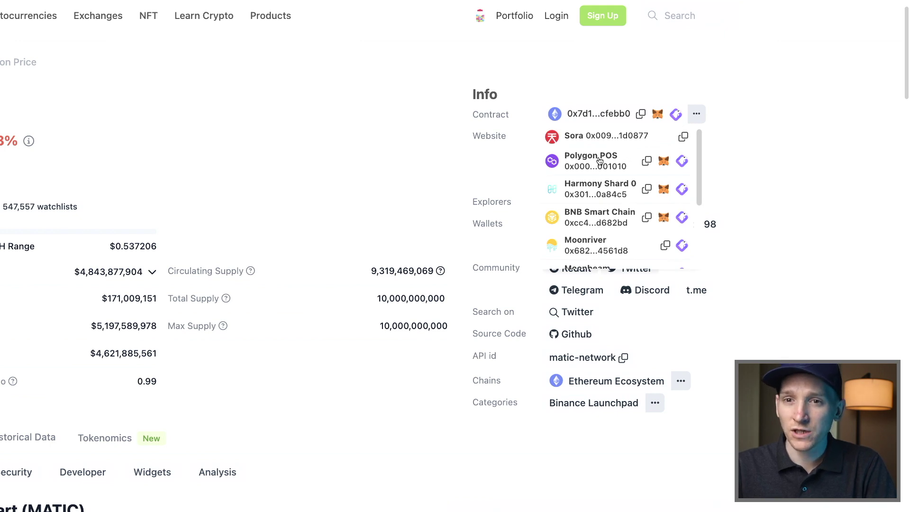
scroll(599, 163, "down", 1)
scroll(600, 162, "down", 1)
scroll(600, 163, "down", 1)
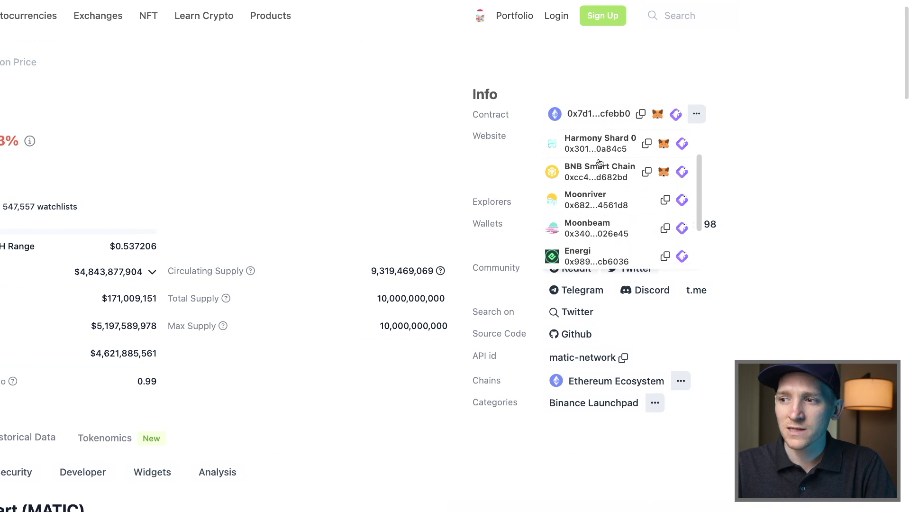
scroll(600, 163, "down", 1)
scroll(600, 162, "down", 1)
scroll(598, 170, "down", 1)
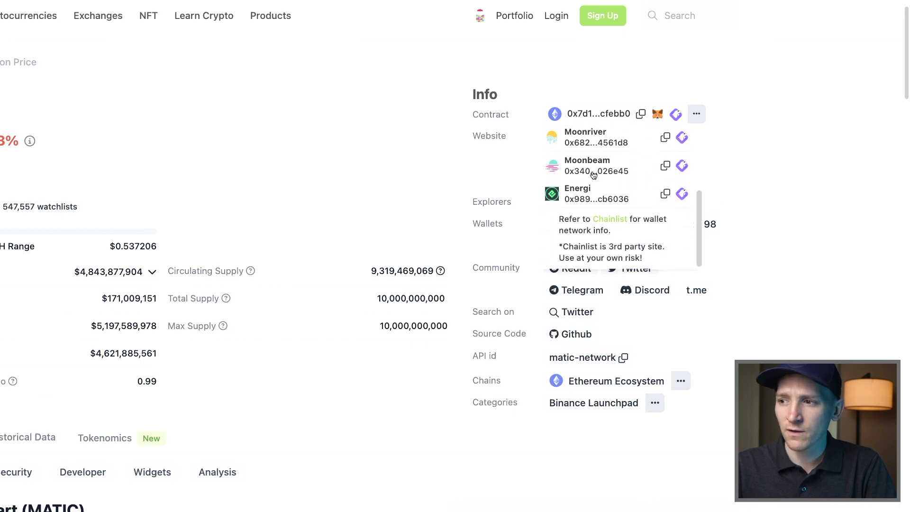
scroll(590, 191, "down", 1)
scroll(591, 190, "up", 5)
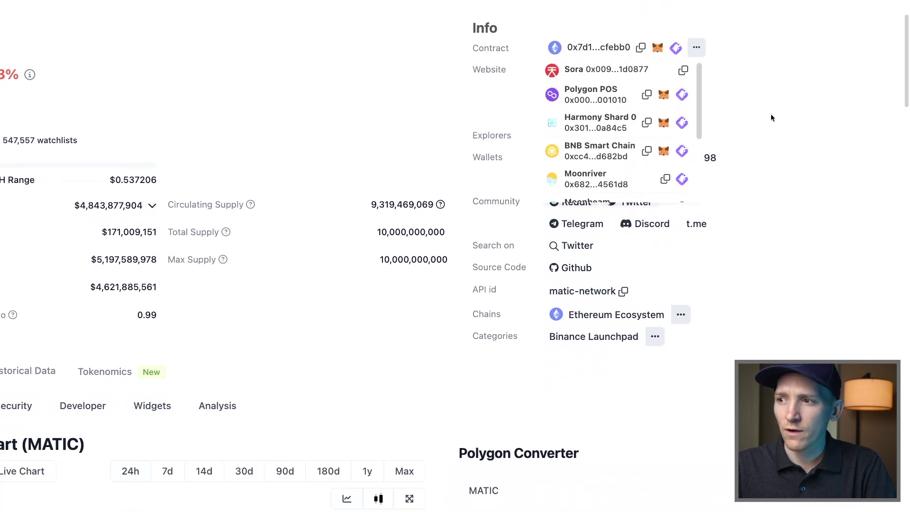
scroll(598, 206, "up", 1)
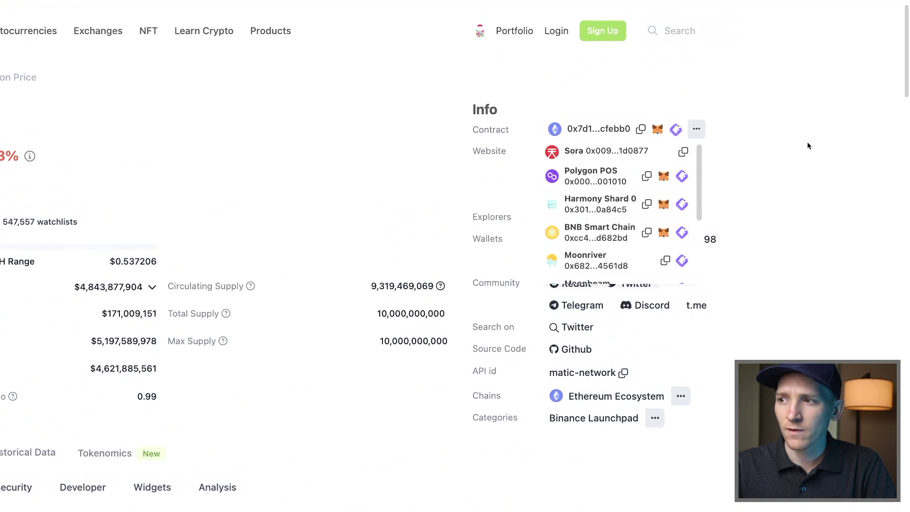
- Close the chain list and copy Polygon's Ethereum contract address to the clipboard
left_click(787, 149)
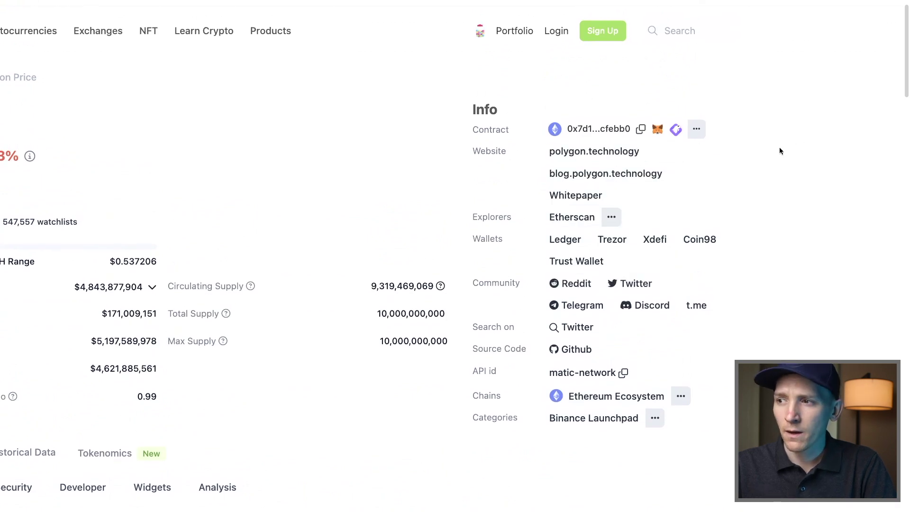
left_click(642, 132)
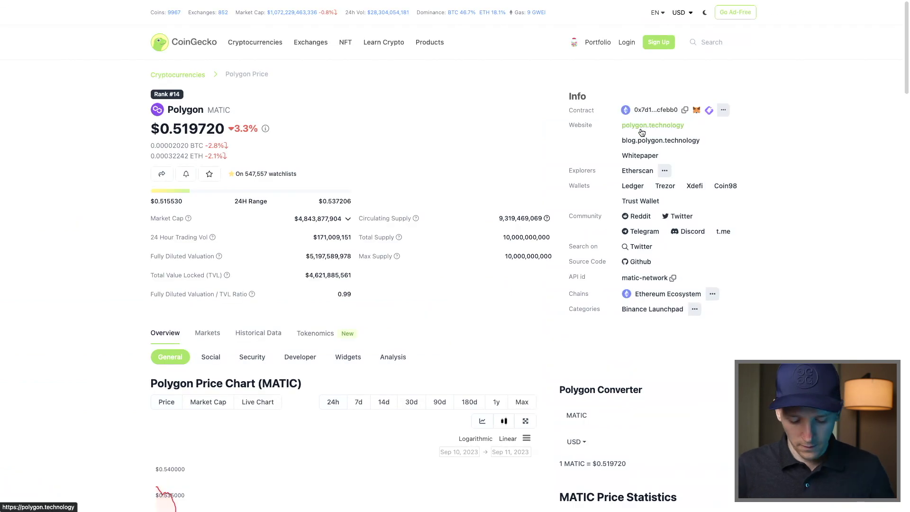
- In the MetaMask popup's Custom token form, paste the copied MATIC contract address
key("alt+shift+m")
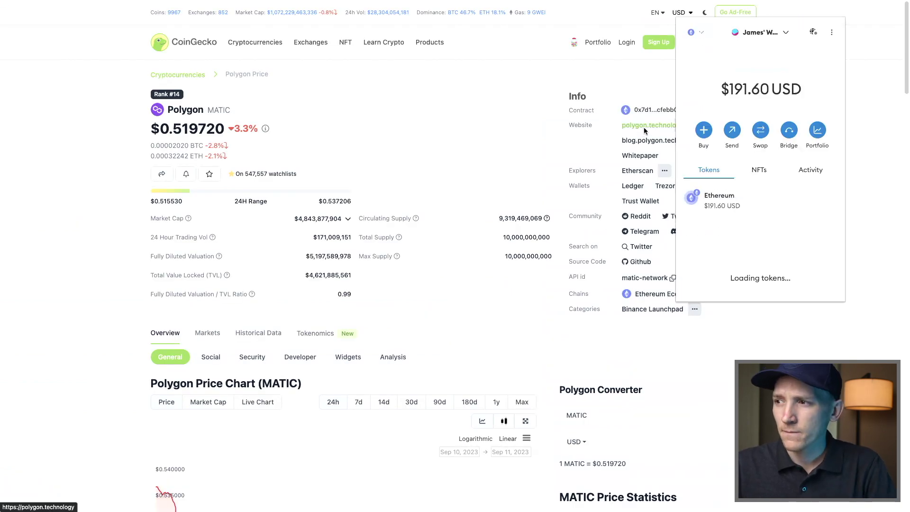
scroll(731, 245, "down", 2)
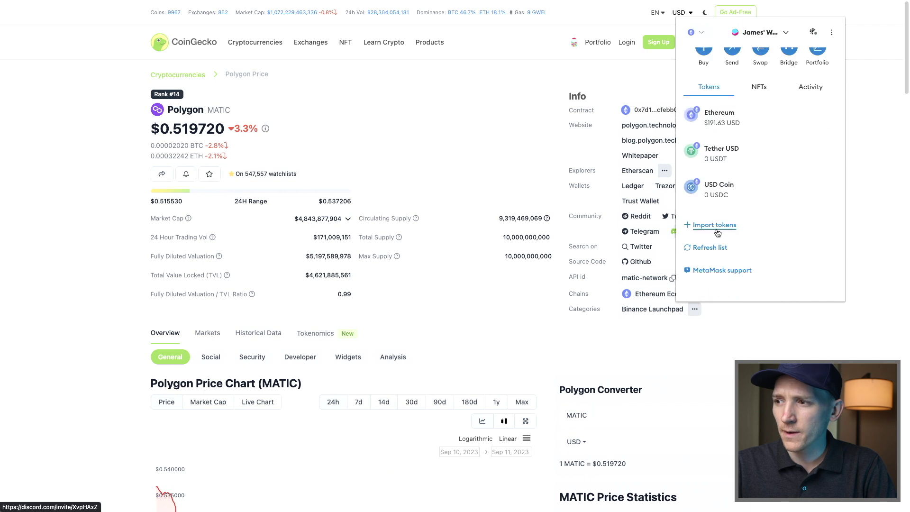
left_click(715, 228)
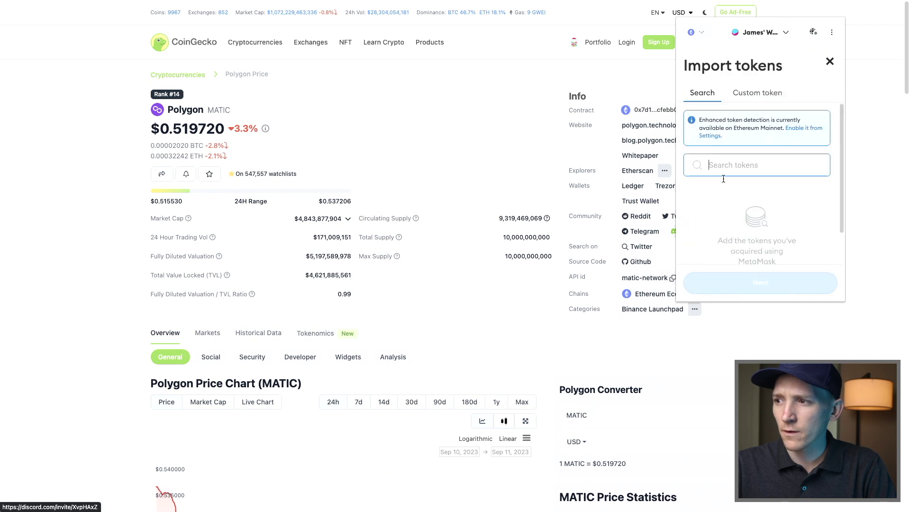
left_click(753, 93)
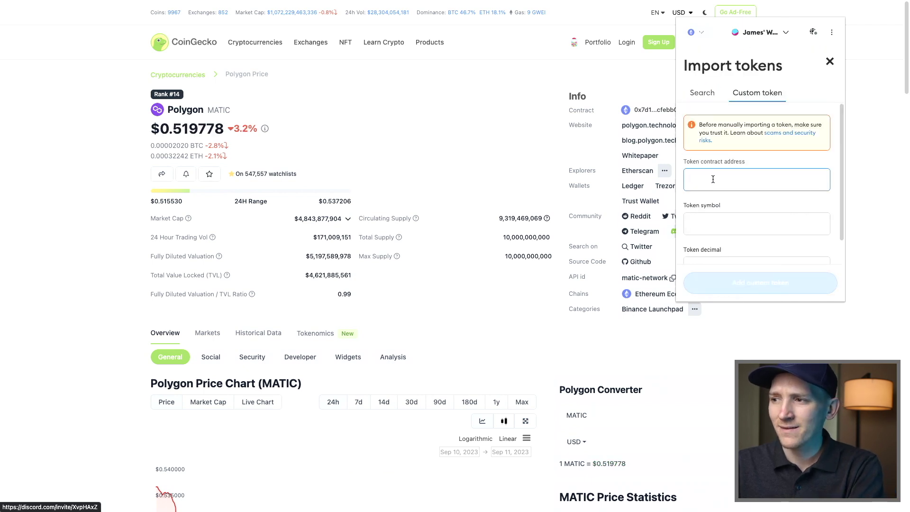
key("ctrl+v")
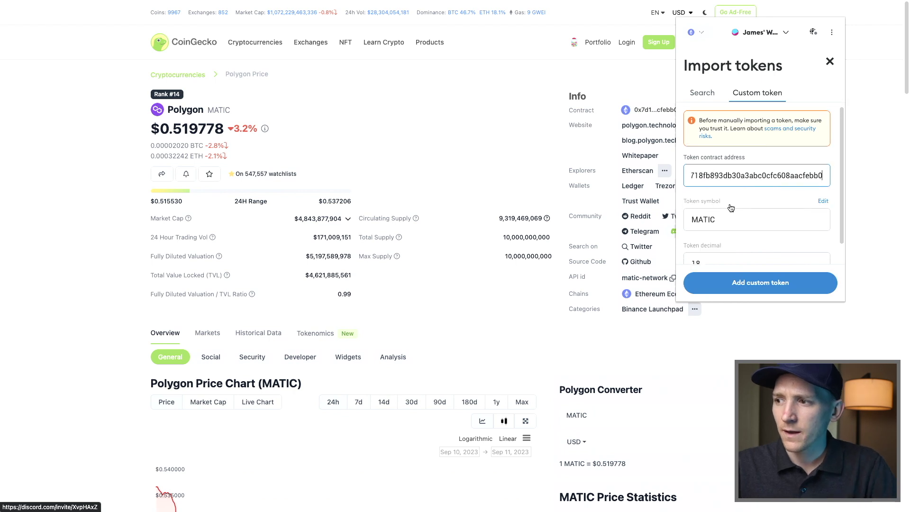
scroll(732, 204, "down", 1)
scroll(729, 205, "down", 1)
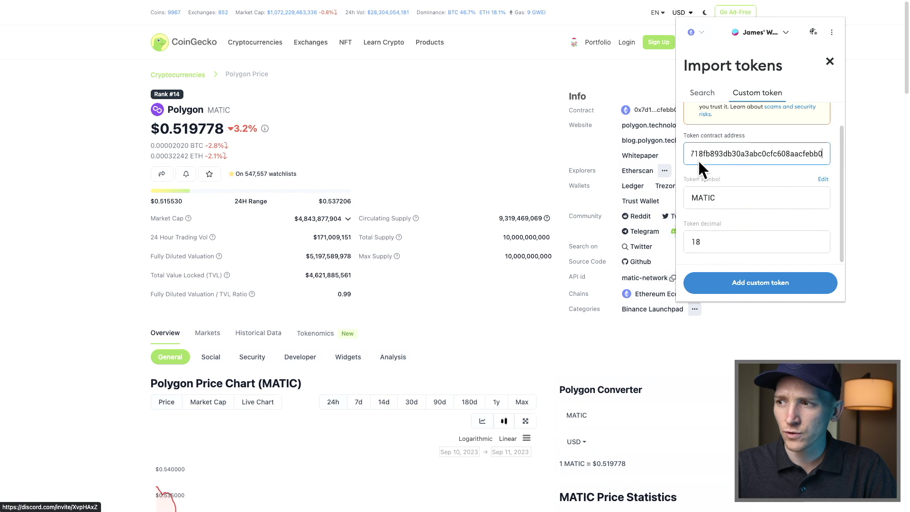
- Import Matic Network Token, return to the token list, and expand the wallet to full page
left_click(774, 288)
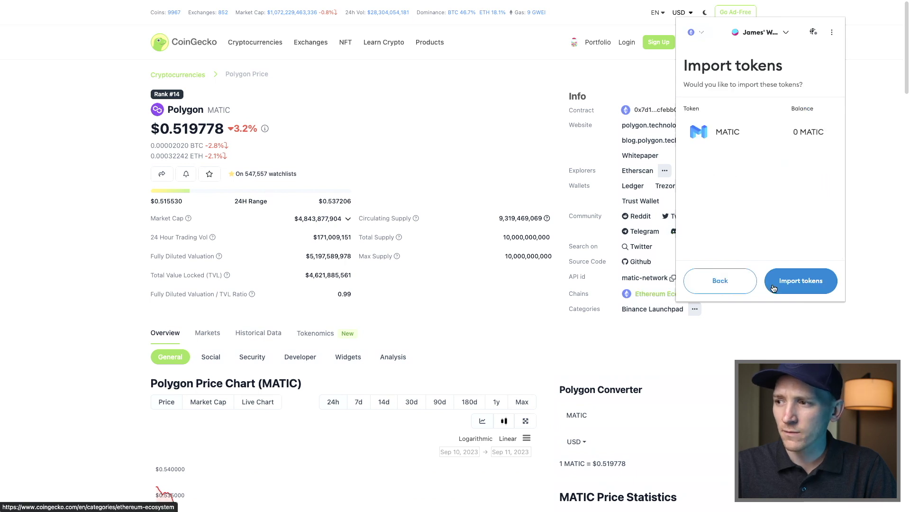
left_click(801, 282)
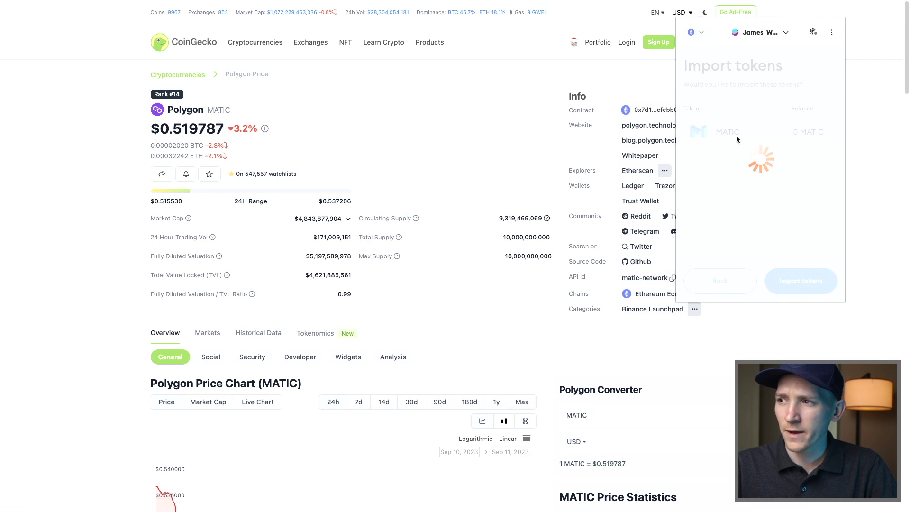
left_click(714, 66)
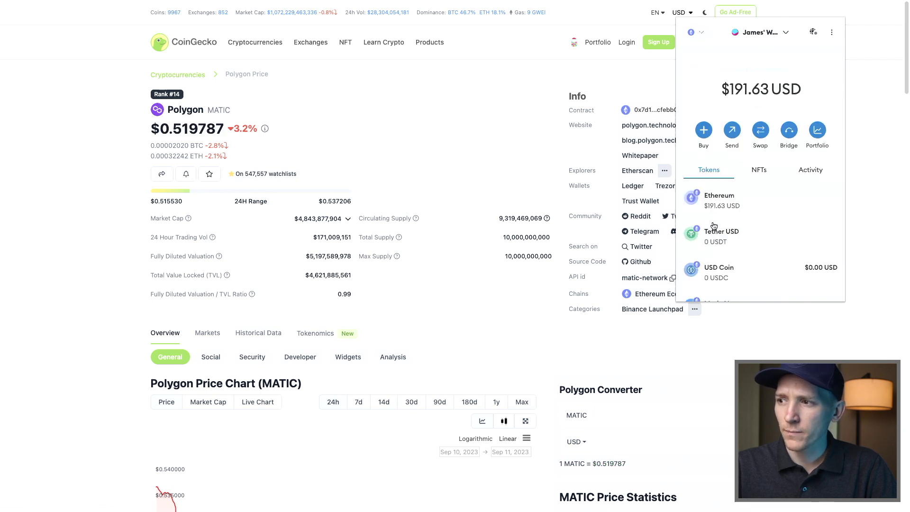
left_click(728, 228)
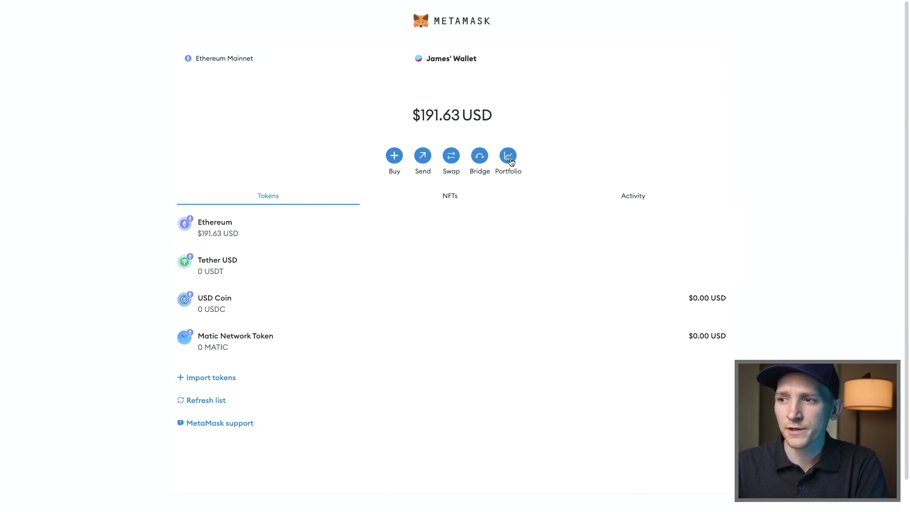
- Go to the Portfolio dashboard from the full-page wallet
left_click(509, 157)
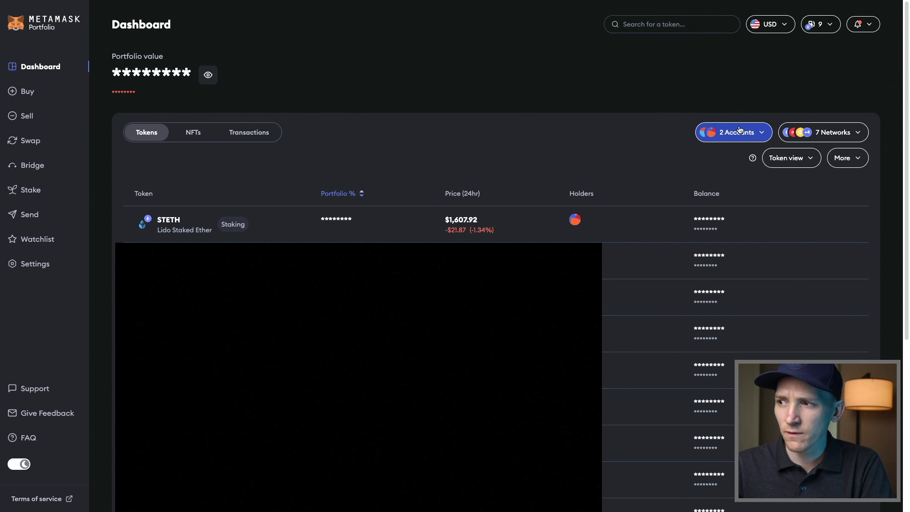
- Check the 7 active networks list (Ethereum, Optimism, BNB Chain, Polygon, Fantom) and close it
left_click(839, 129)
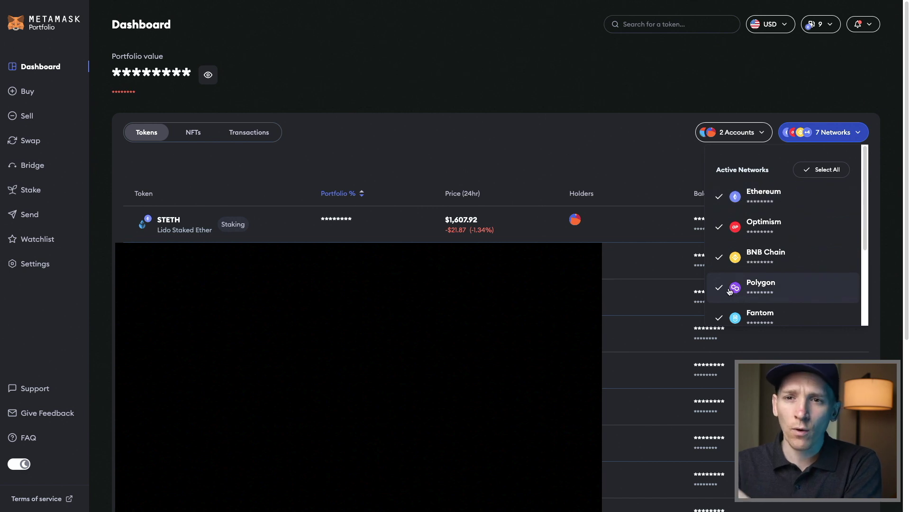
left_click(528, 74)
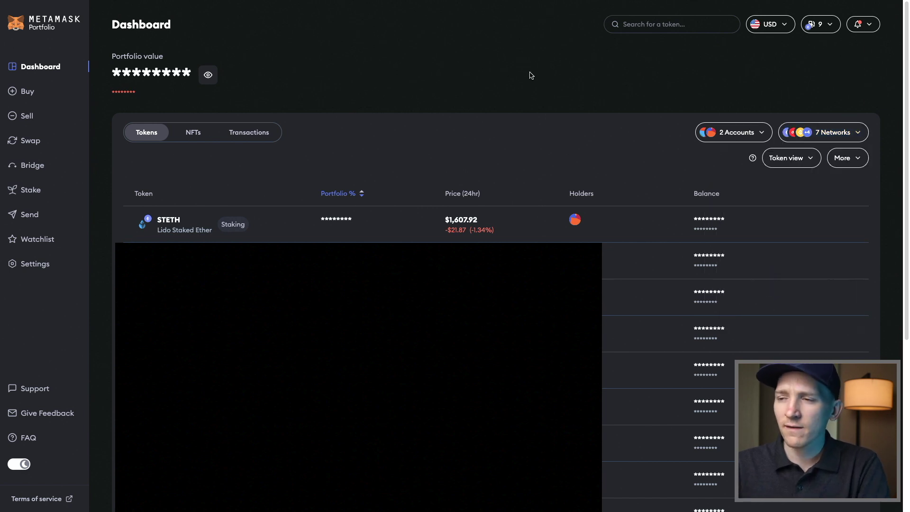